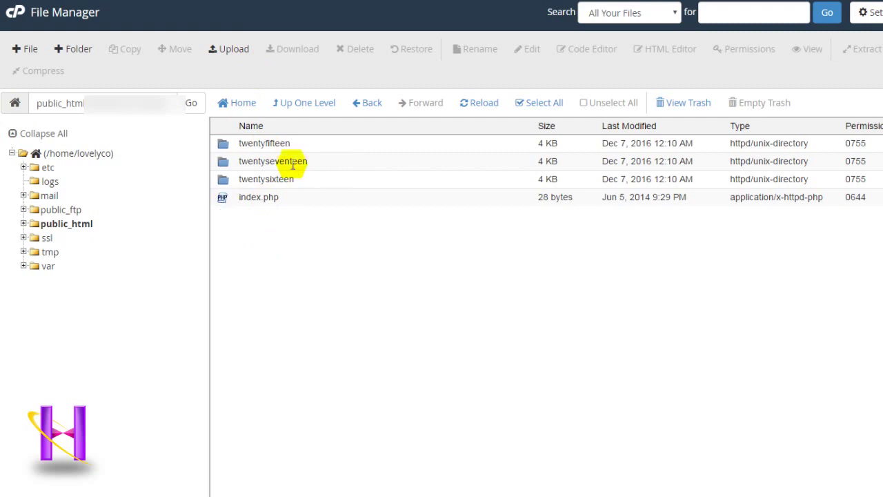
- Upload IonMag.zip from the desktop to the site's wp-content/themes folder and return to that folder
click(229, 52)
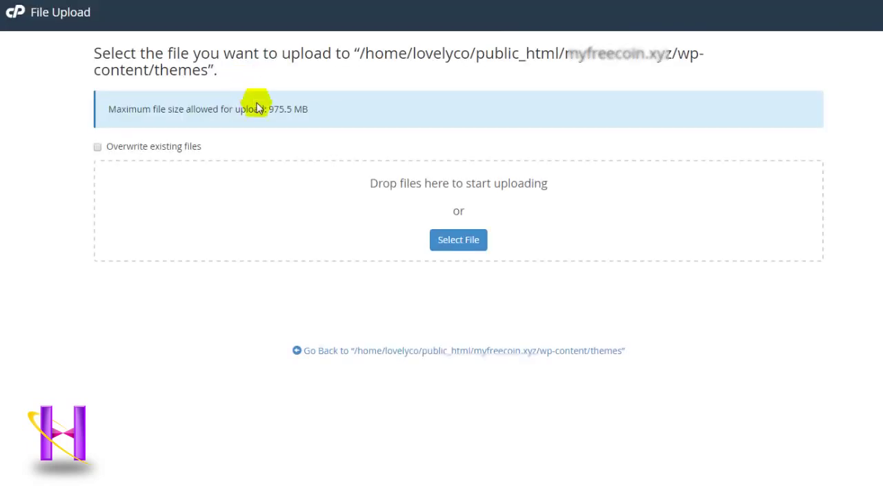
click(457, 240)
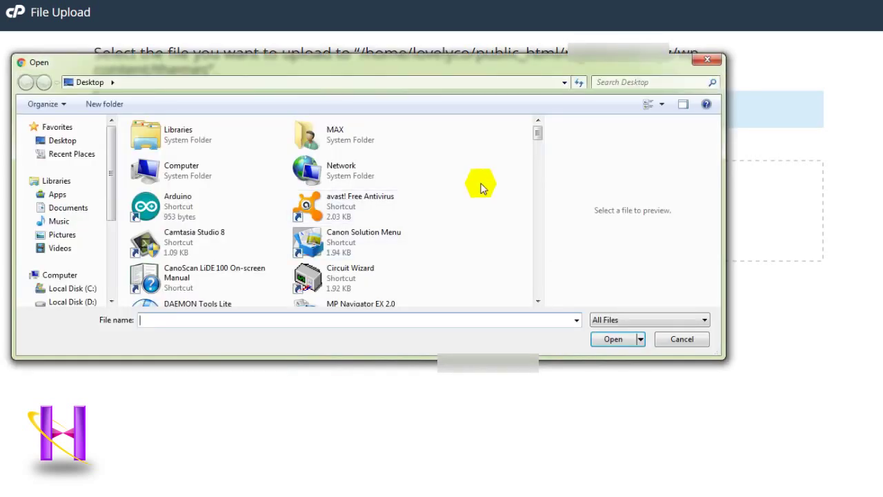
text(ion)
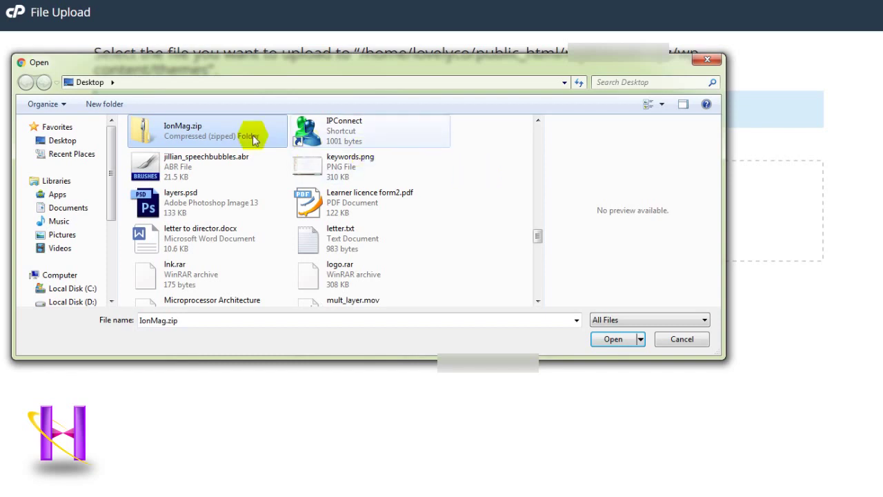
click(617, 343)
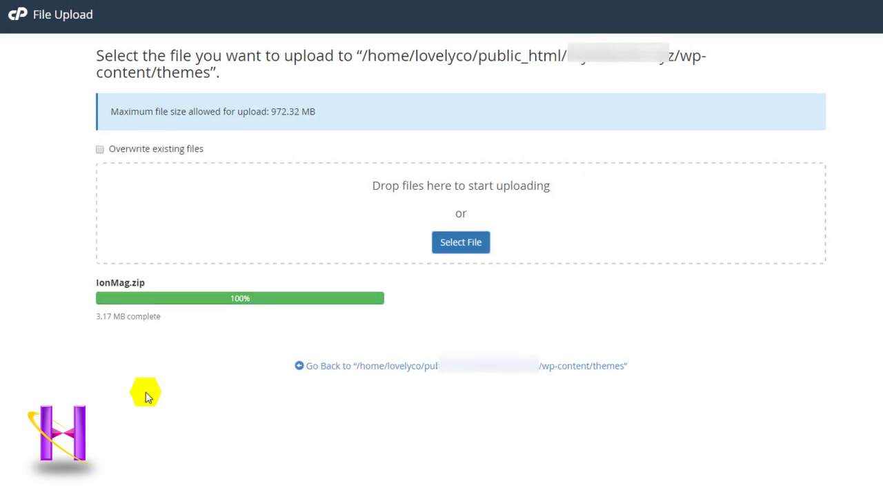
click(437, 366)
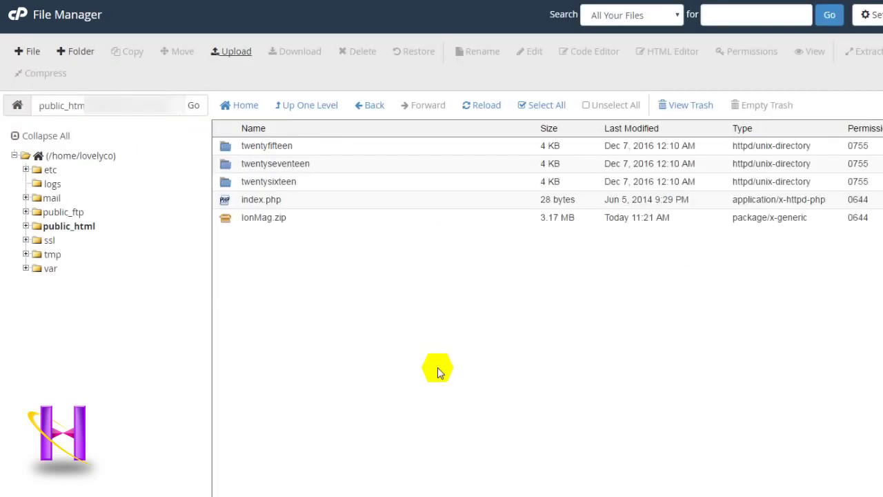
- Extract IonMag.zip into the wp-content/themes folder and reload the directory listing
click(229, 223)
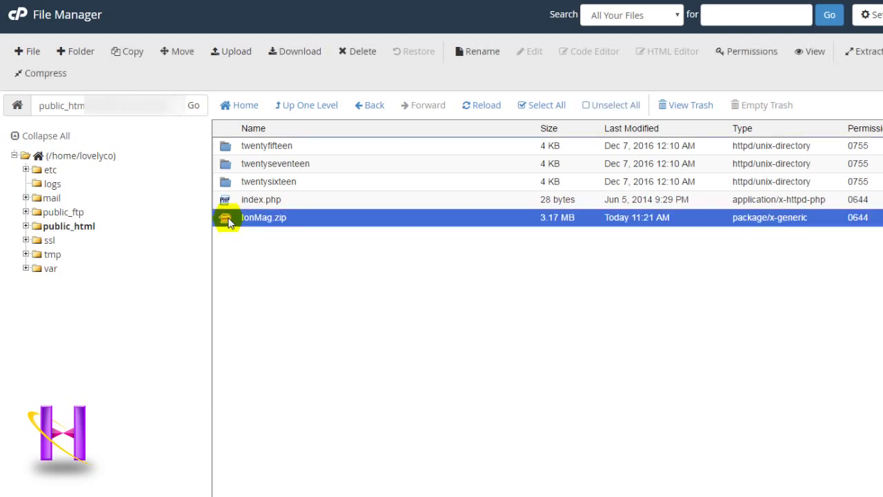
right_click(230, 223)
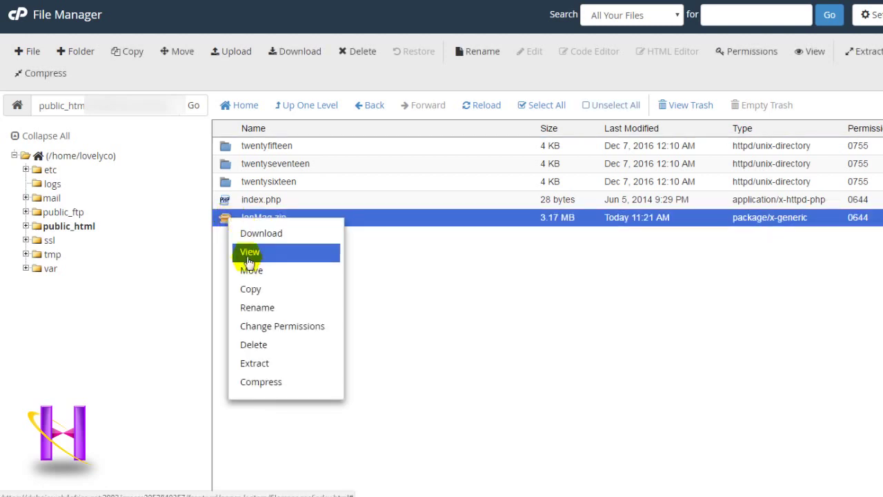
click(254, 365)
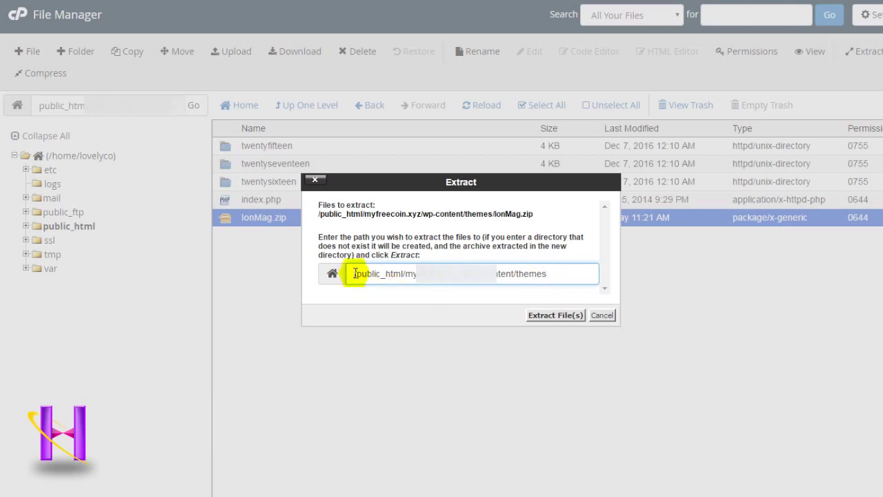
click(554, 315)
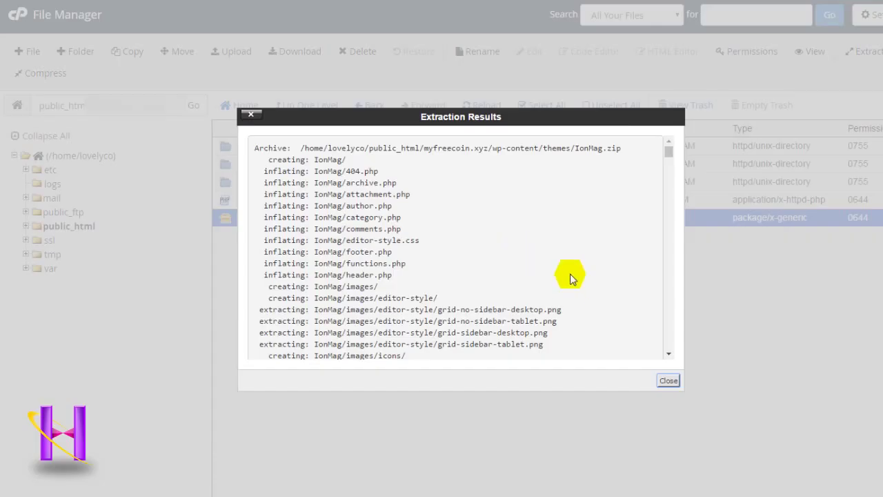
click(667, 381)
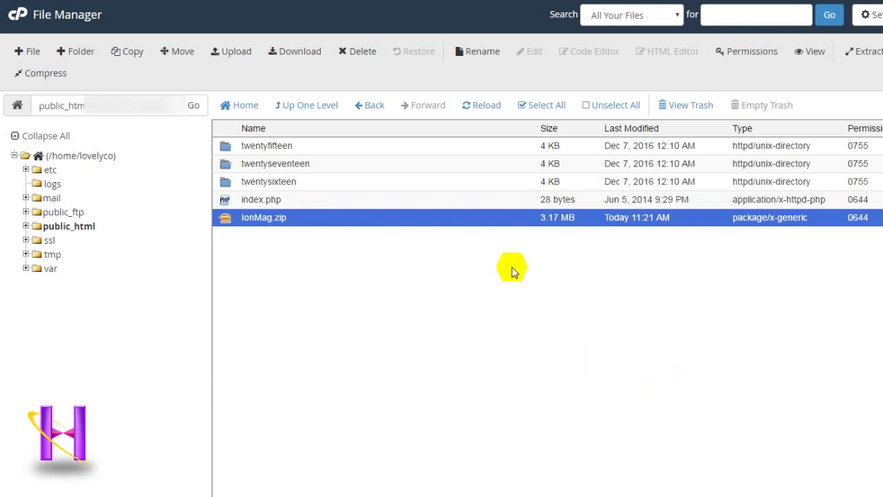
click(487, 109)
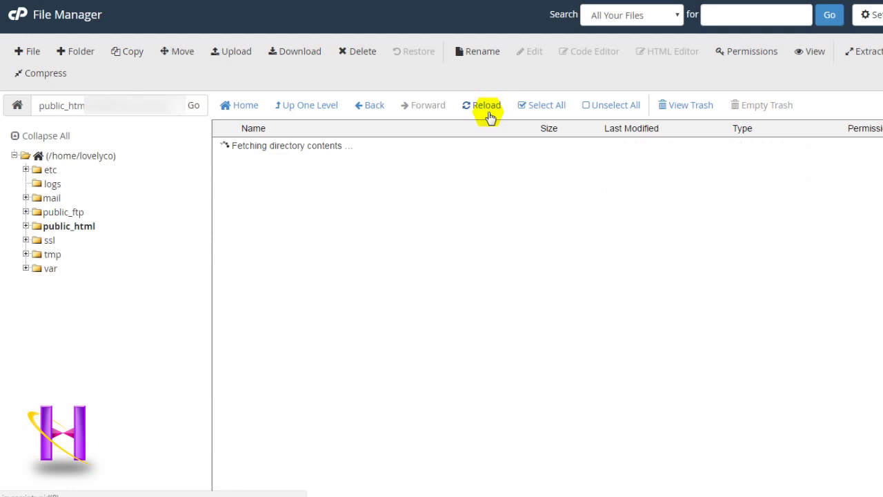
click(260, 147)
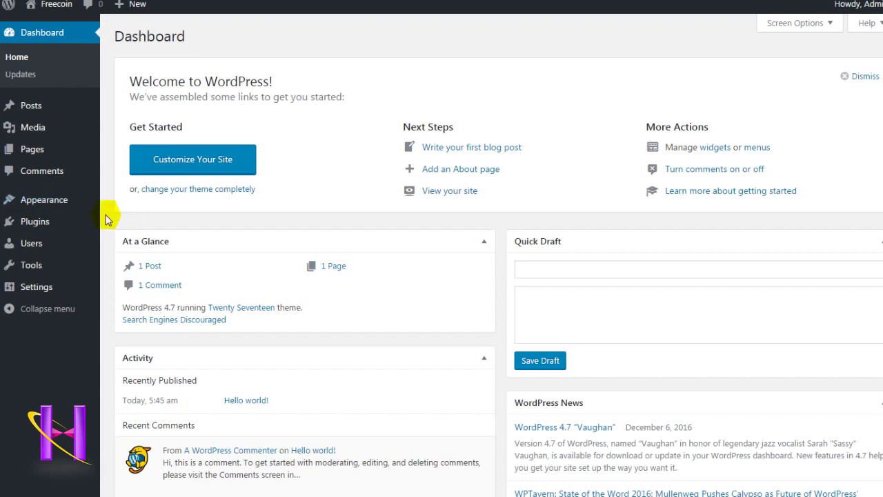
- In the WordPress admin, activate the IonMag theme from the installed themes
click(46, 206)
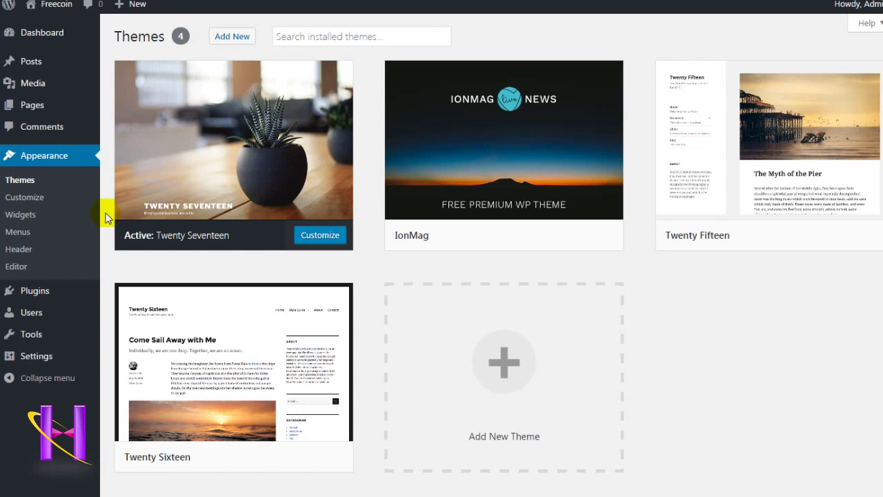
scroll(107, 218, down, 1)
scroll(108, 216, up, 1)
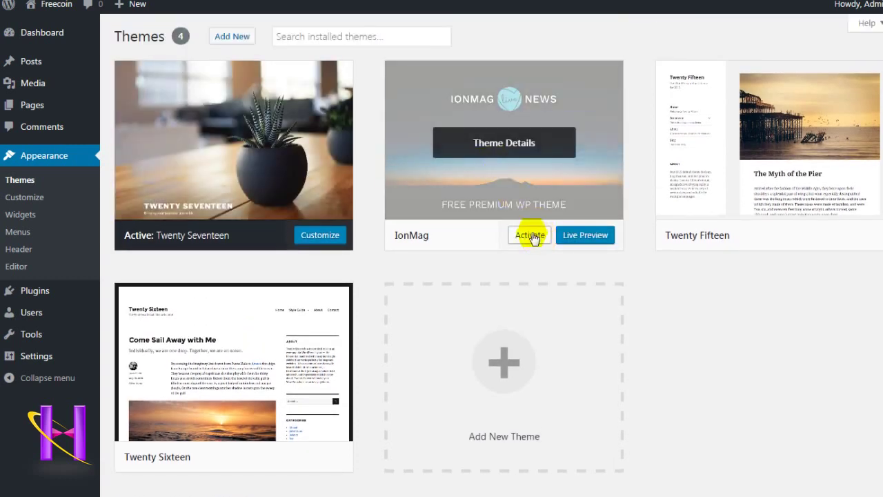
click(529, 236)
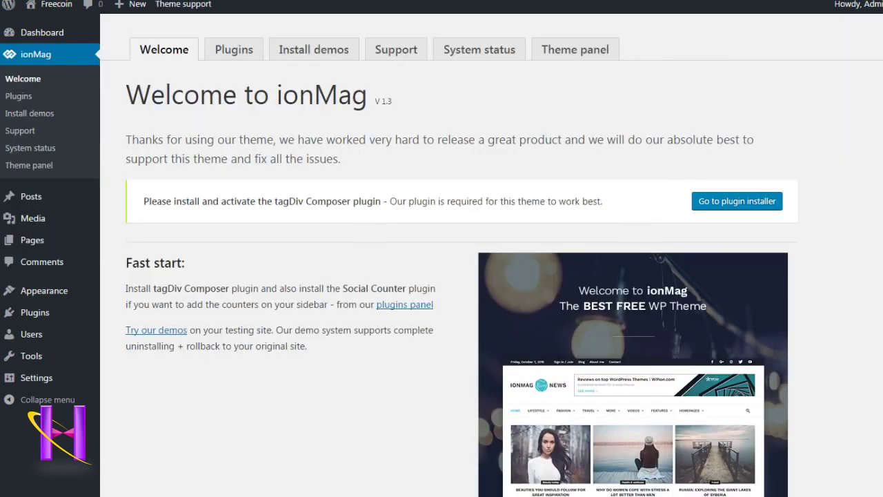
- Install the theme's tagDiv Composer and tagDiv Social Counter plugins and return to the tagDiv plugins panel
click(234, 53)
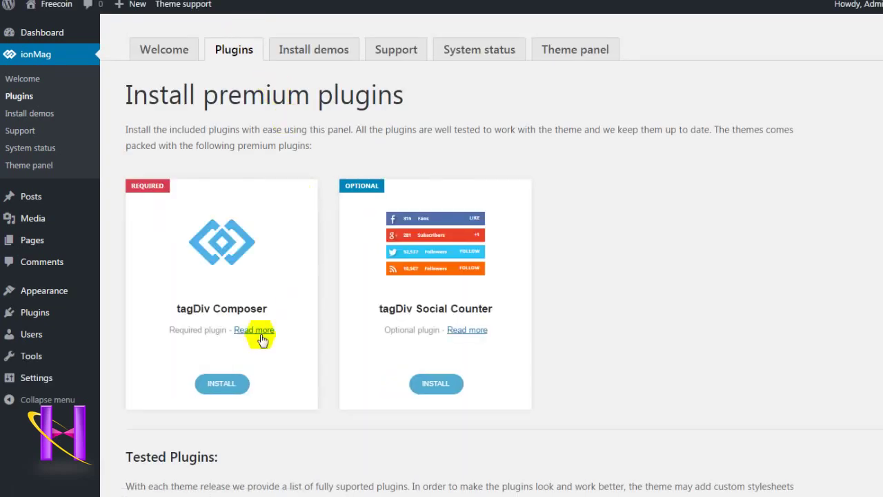
click(225, 385)
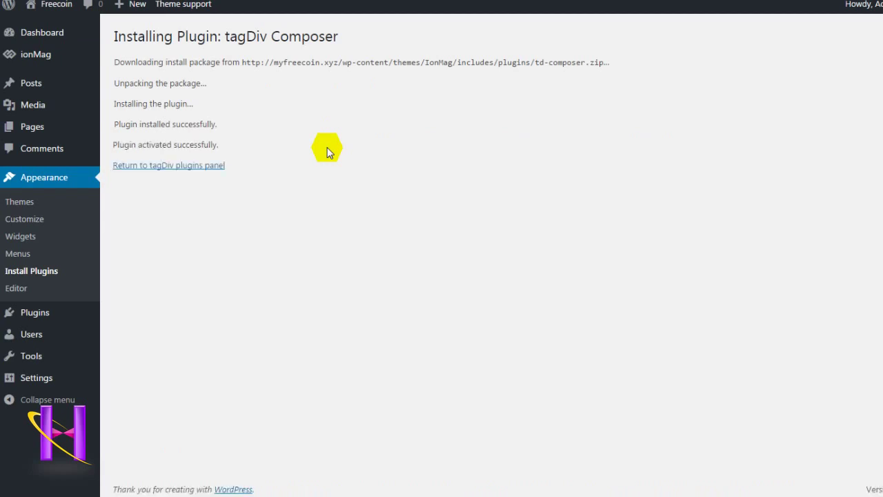
click(191, 171)
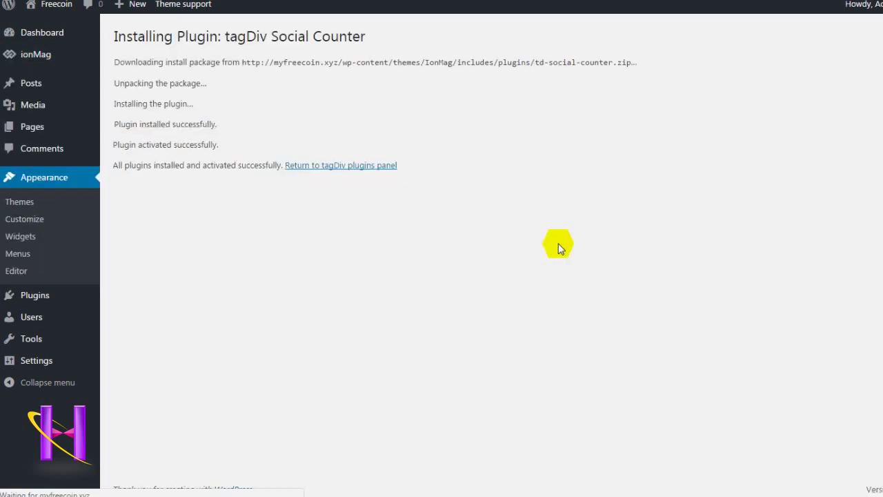
click(342, 167)
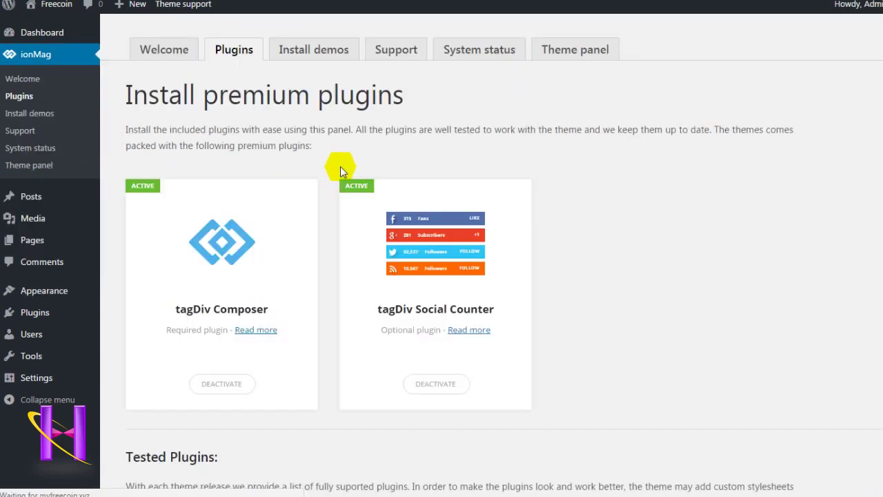
- Install ionMag's Default Demo with its content included and confirm the installation
click(315, 51)
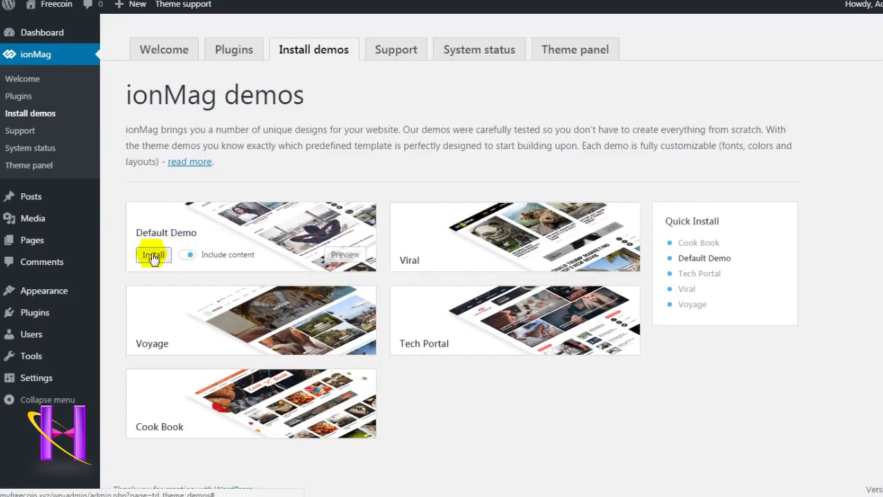
click(153, 254)
click(508, 179)
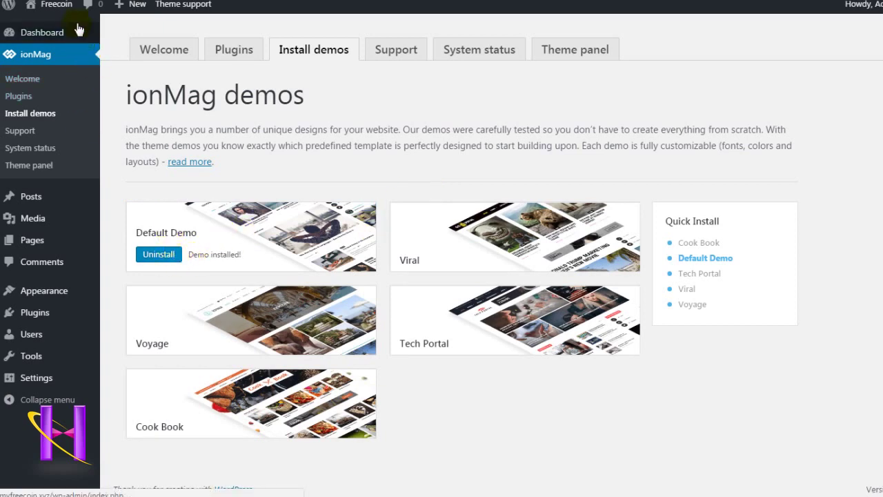
- Open the site's front end in a new browser tab and switch to it
mouse_move(72, 16)
right_click(43, 31)
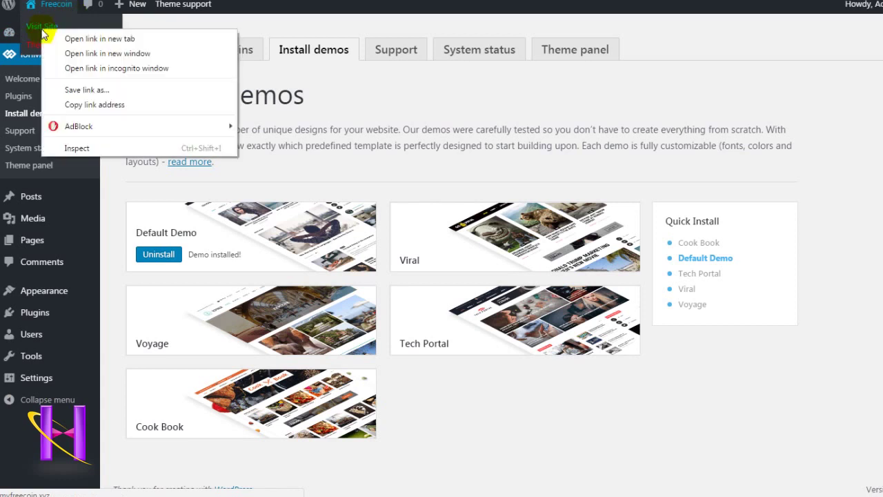
click(60, 39)
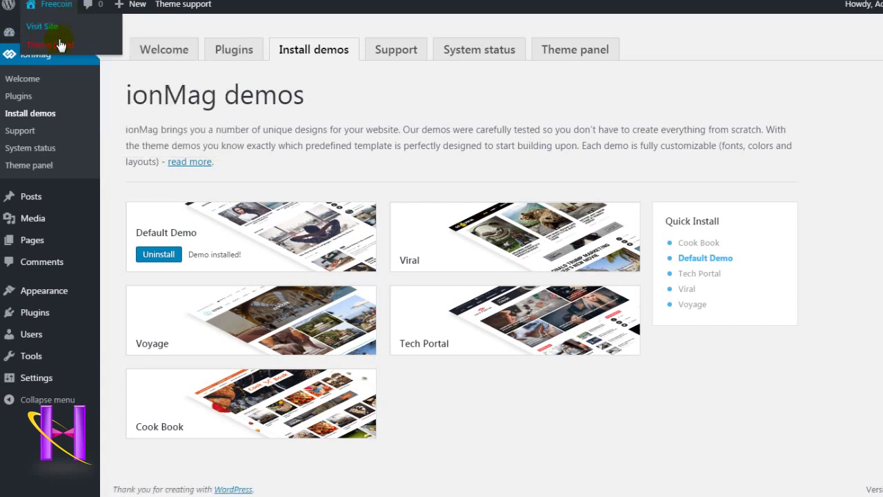
key(ctrl+Tab)
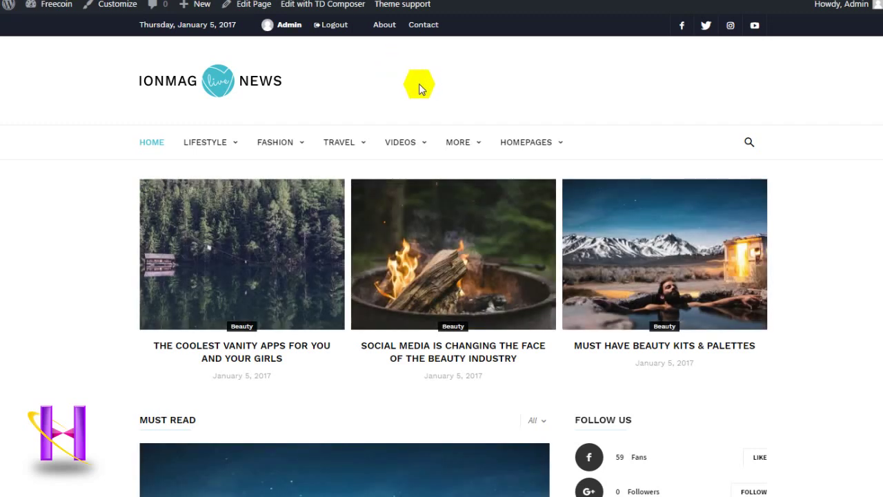
- Examine the demo homepage's layout from the header through the article sections to the footer
scroll(433, 94, down, 6)
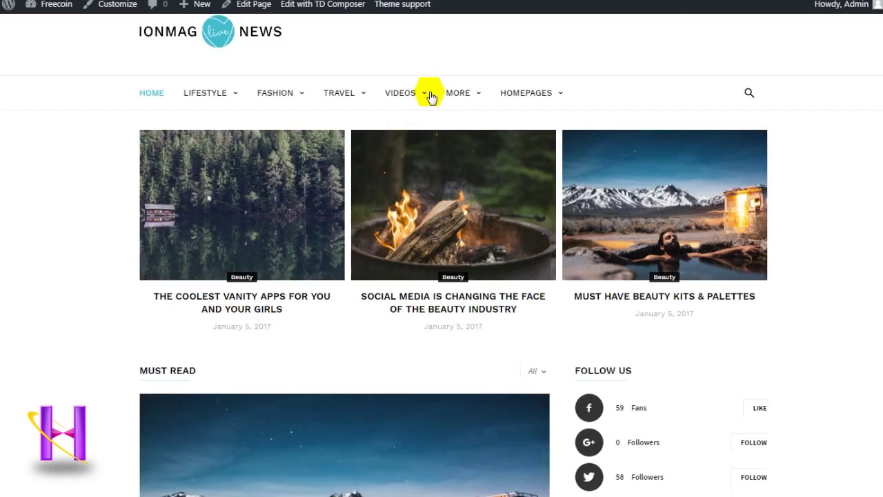
scroll(429, 100, down, 9)
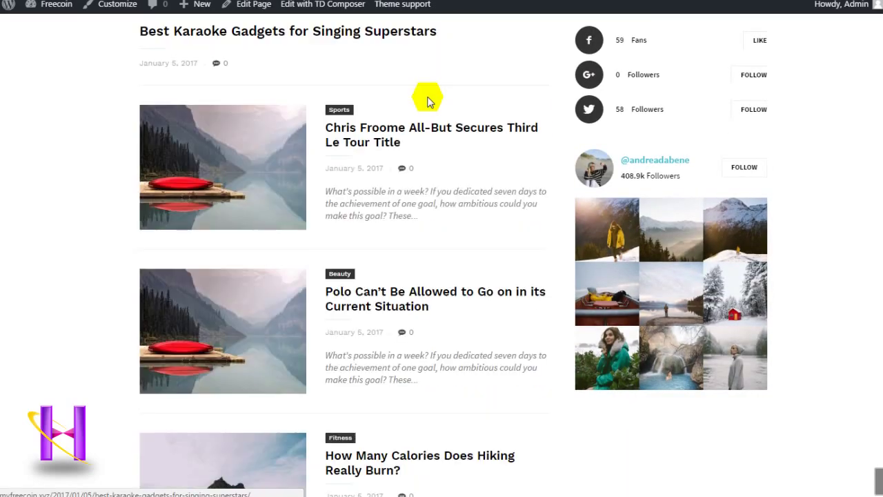
scroll(429, 100, down, 9)
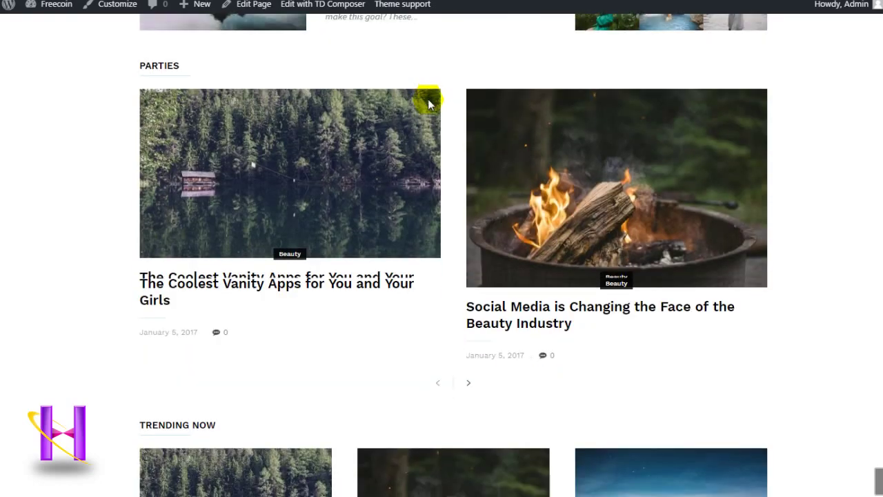
scroll(429, 105, down, 13)
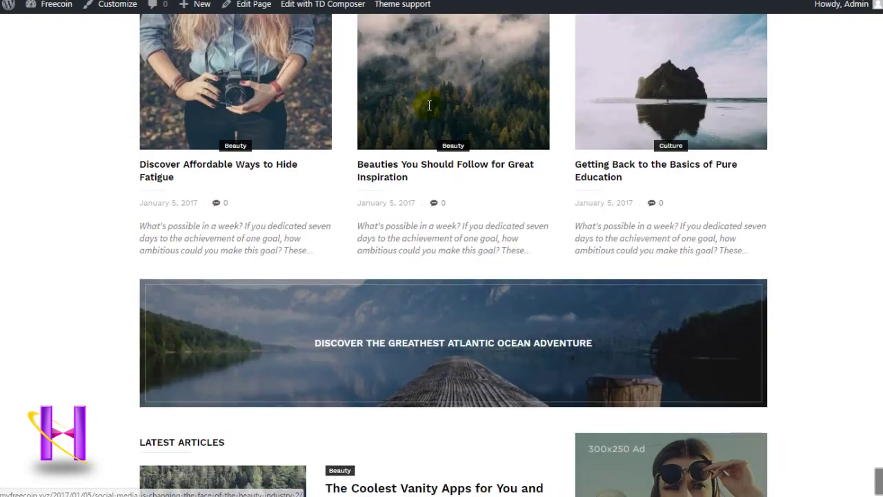
scroll(426, 114, down, 2)
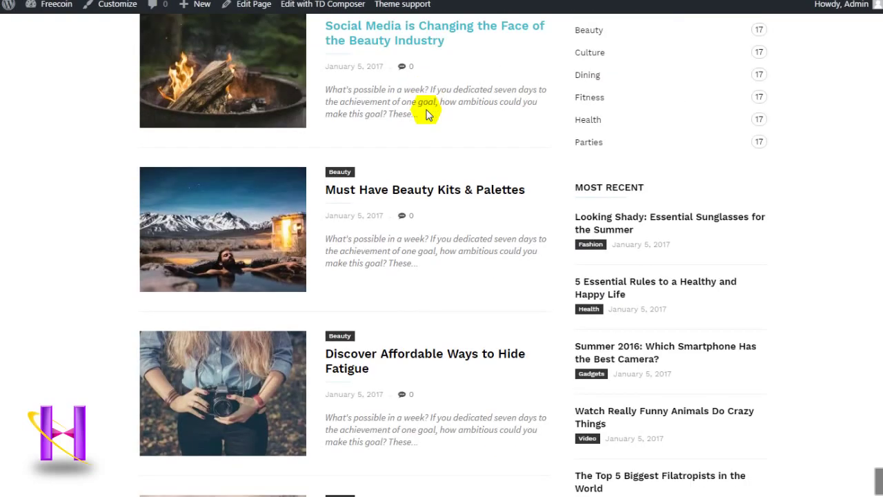
scroll(427, 114, down, 7)
scroll(426, 115, down, 11)
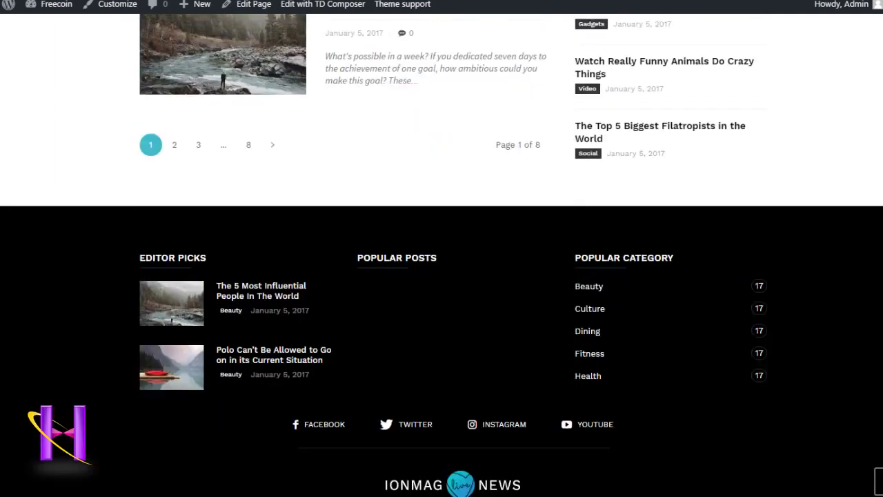
scroll(442, 276, up, 20)
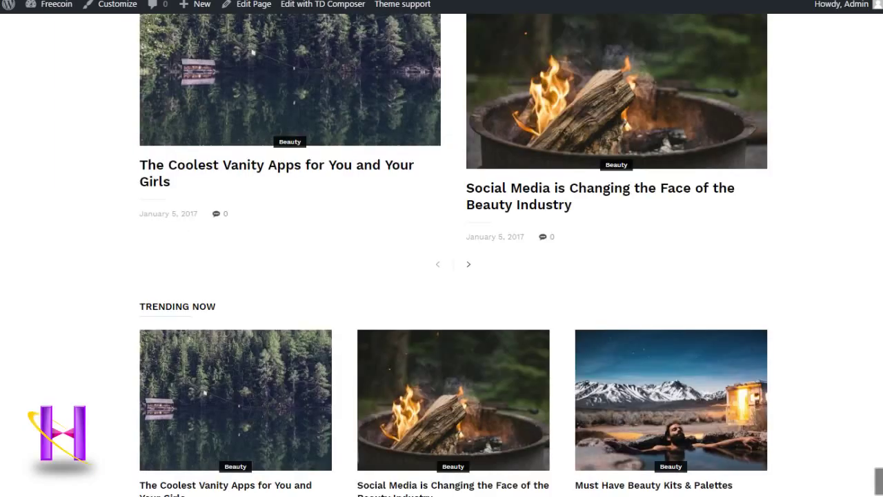